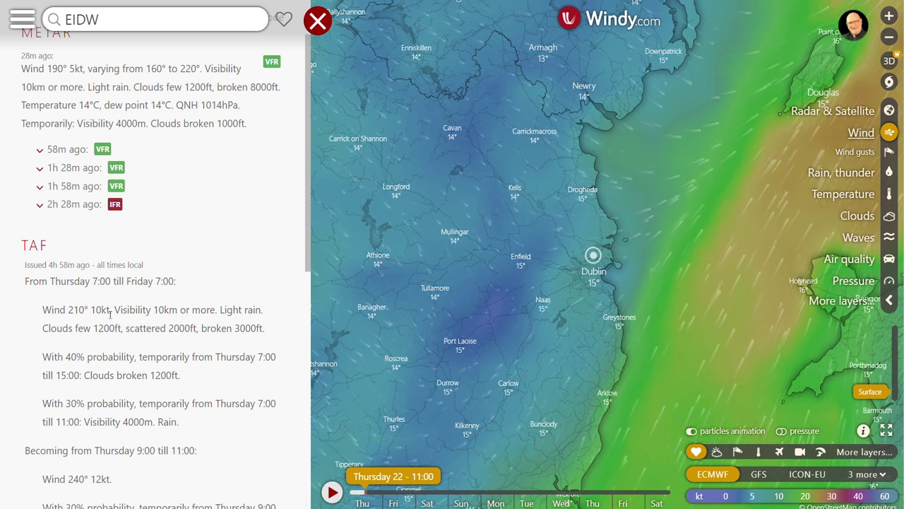
Open the runway information for Dublin Airport and examine the runway layout on the satellite map.
scroll(158, 251, "up", 2)
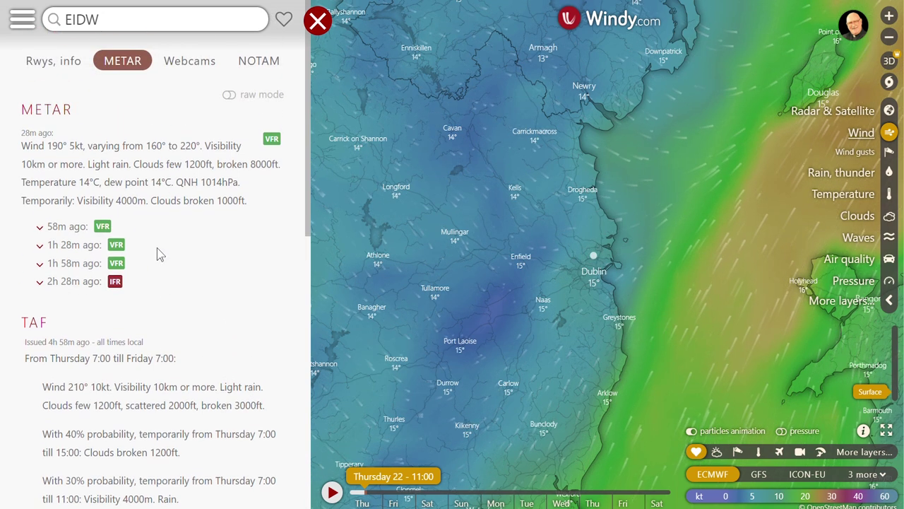
left_click(46, 66)
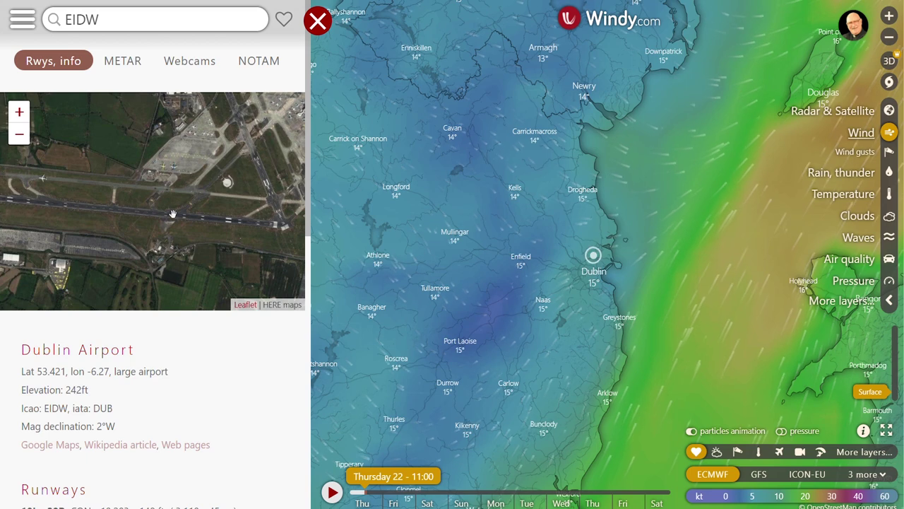
scroll(260, 242, "up", 2)
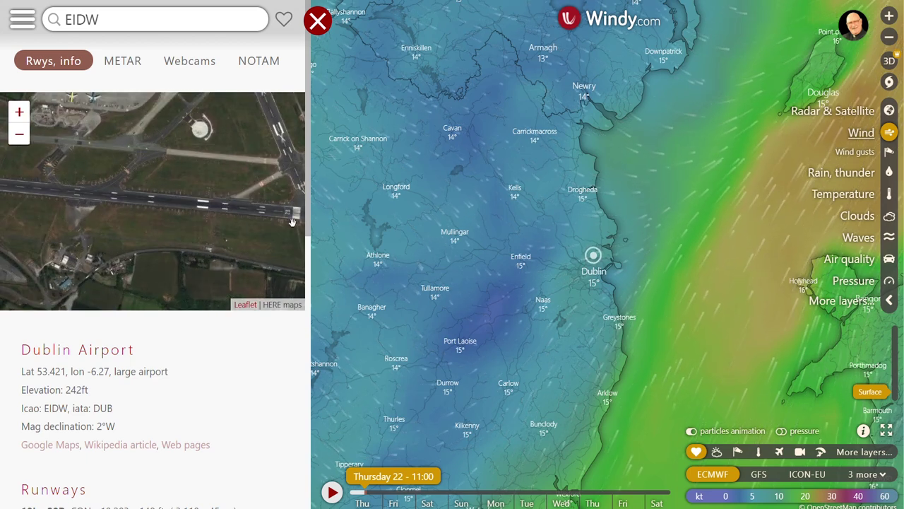
scroll(238, 227, "down", 2)
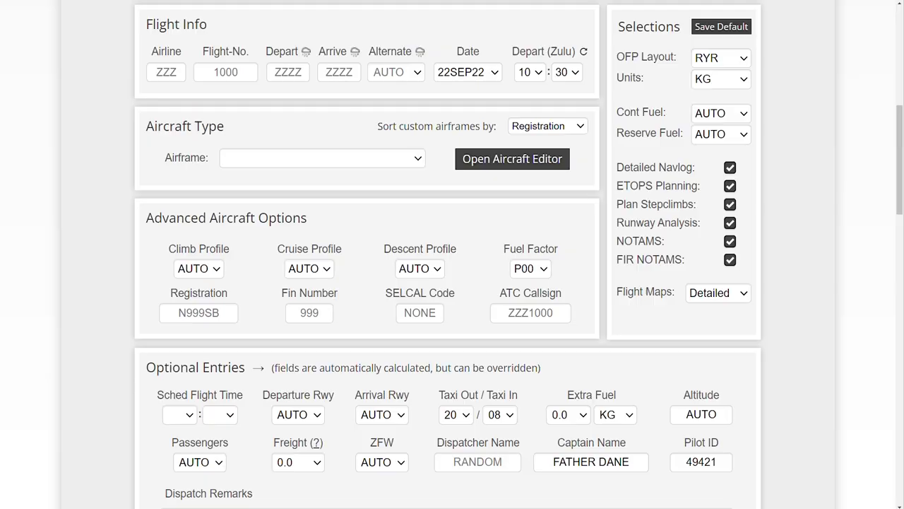
Switch to the SimBrief flight form and enter airline RYR and flight number 186.
left_click(150, 73)
type("RYR")
key("Tab")
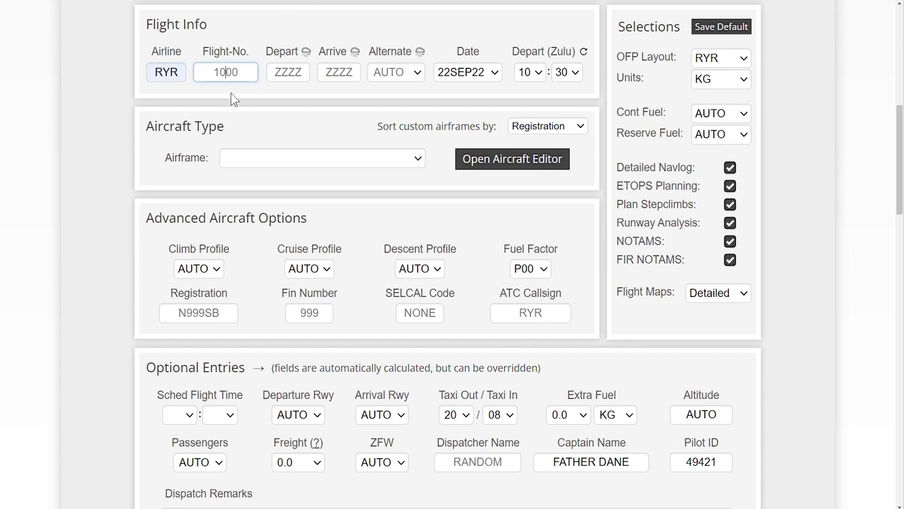
type("186")
Set the departure airport to EIKY and the arrival airport to EIDW in the flight info.
left_click(289, 73)
left_click(288, 72)
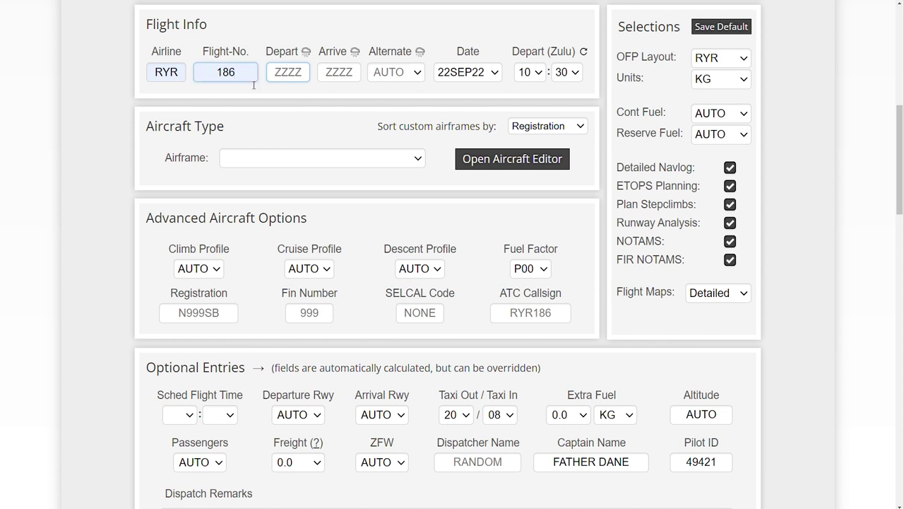
type("EIKY")
key("Tab")
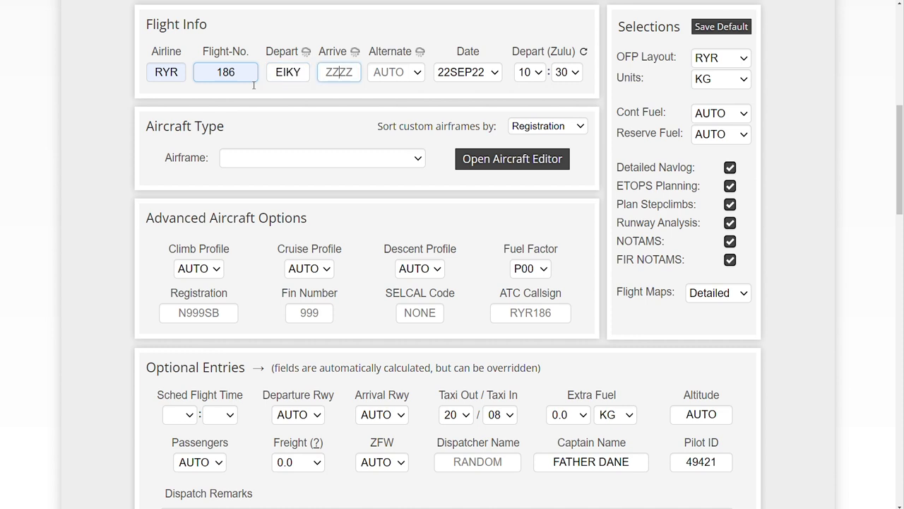
type("EIDW")
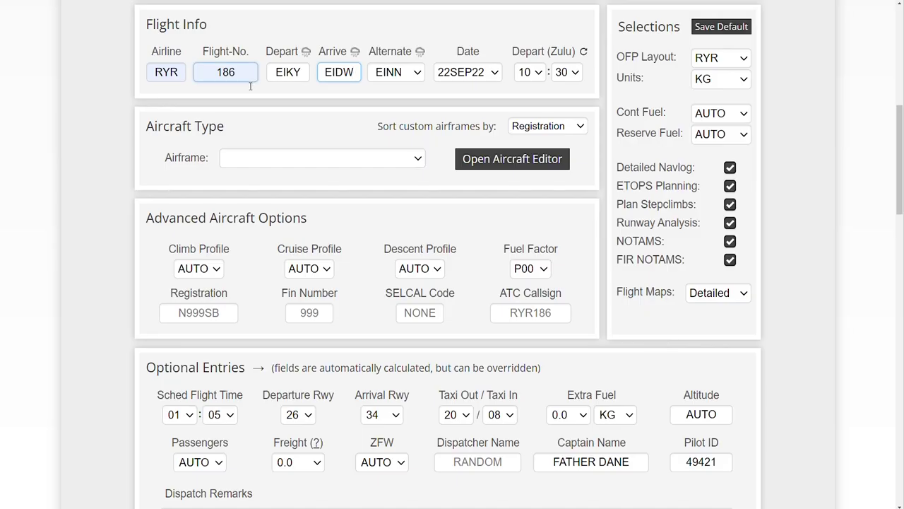
Select the EI-ENI B737-800 [RYANAIR 186] airframe and check its registration in the advanced aircraft options.
left_click(419, 159)
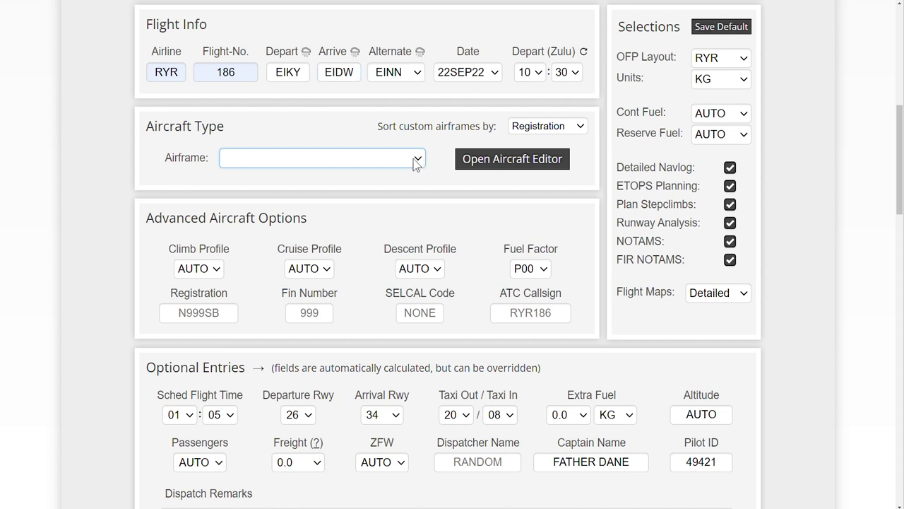
left_click(326, 189)
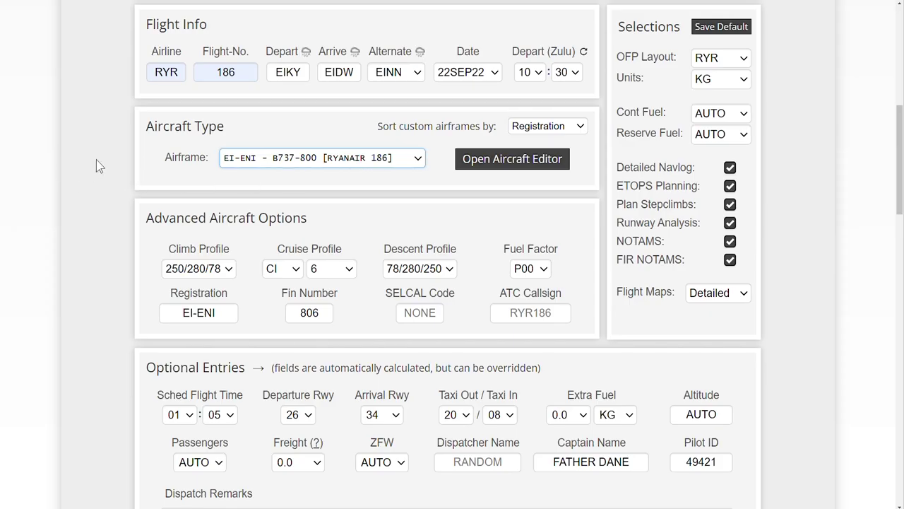
scroll(94, 168, "down", 1)
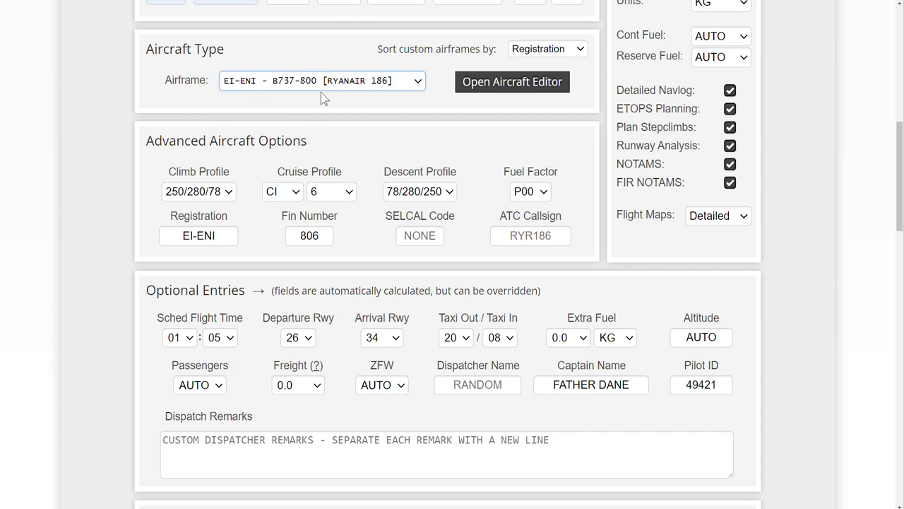
left_click(200, 235)
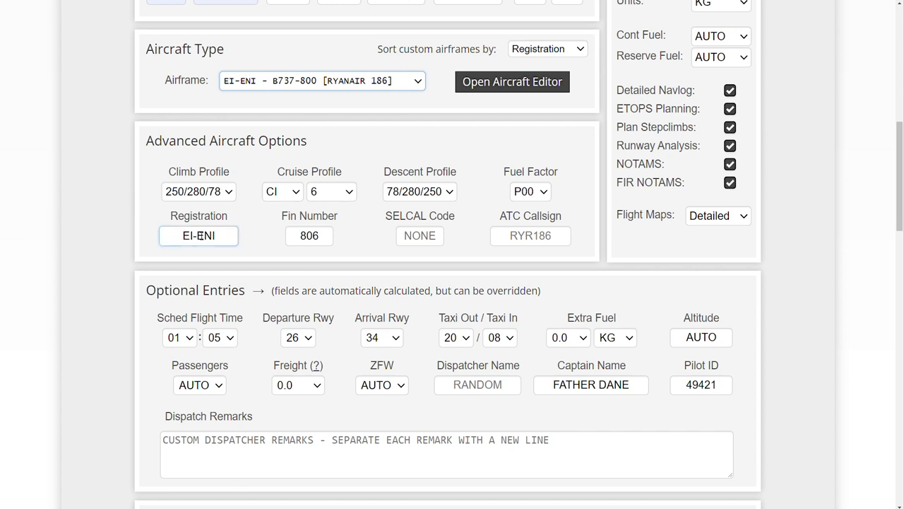
left_click_drag(228, 237, 179, 240)
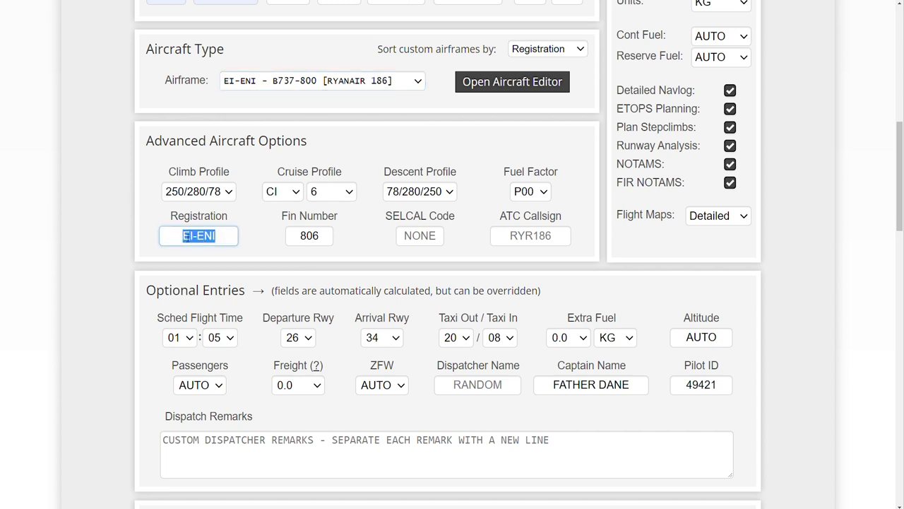
left_click(117, 256)
Set the arrival runway to 28L and accept automatic selection of new SIDs/STARs for the runways.
scroll(146, 216, "down", 2)
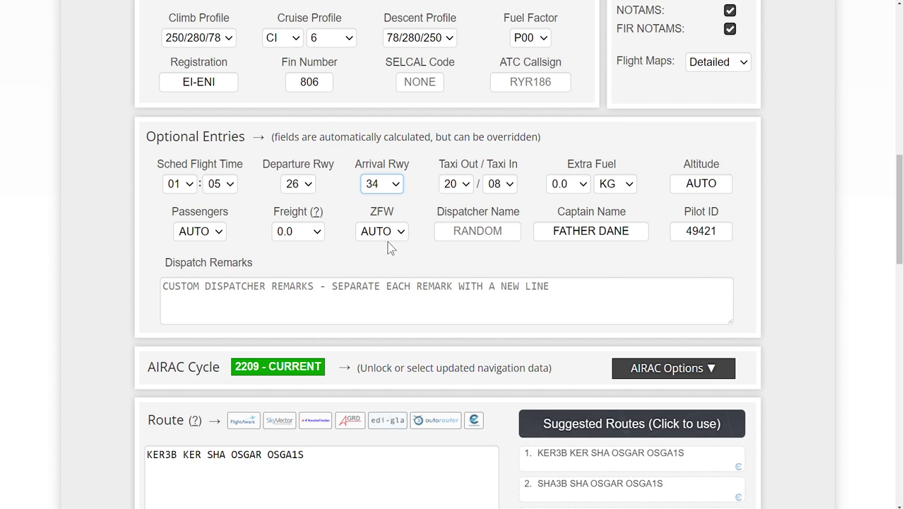
key("2")
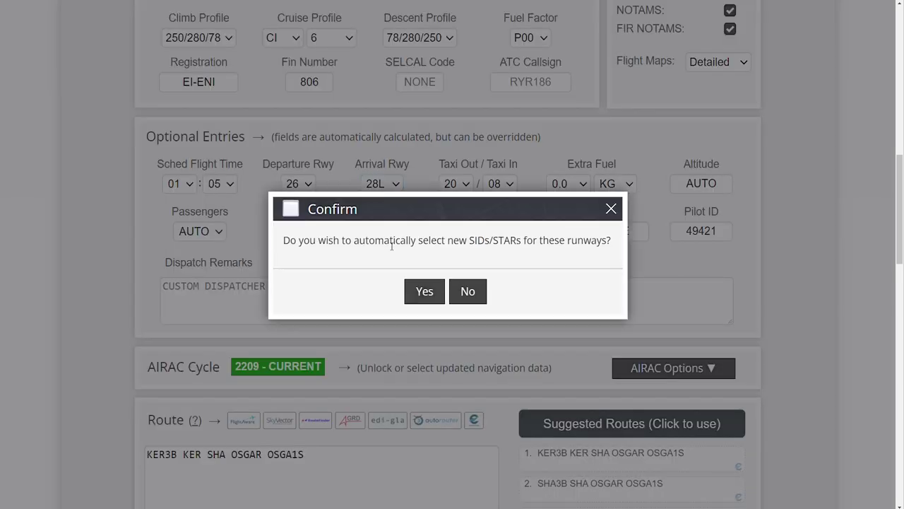
left_click(425, 292)
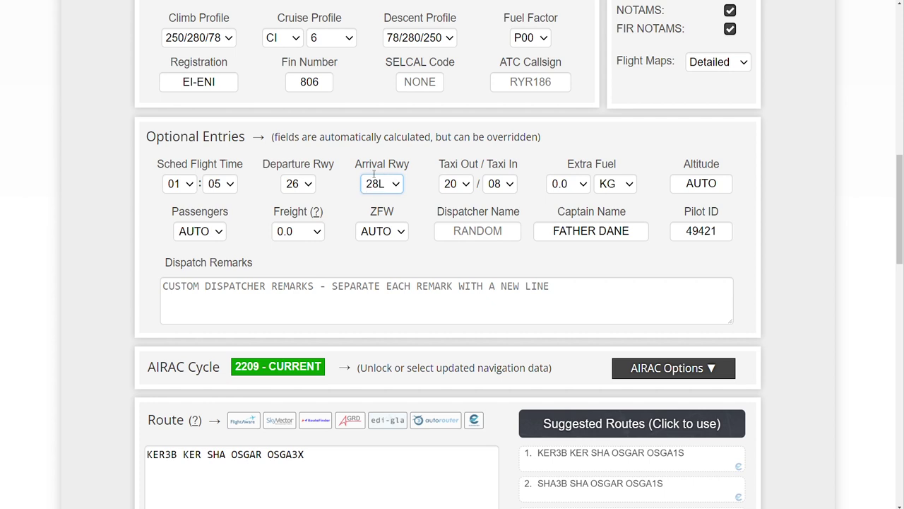
key("shift+Tab")
left_click(319, 202)
Replace the automatic cruise altitude with 210 in the optional entries.
left_click_drag(687, 183, 731, 182)
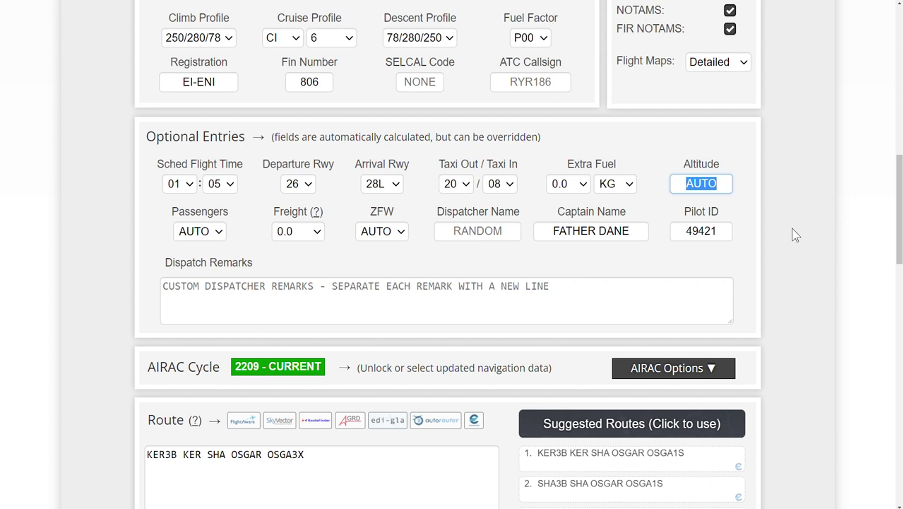
type("200")
key("BackSpace")
key("BackSpace")
type("10")
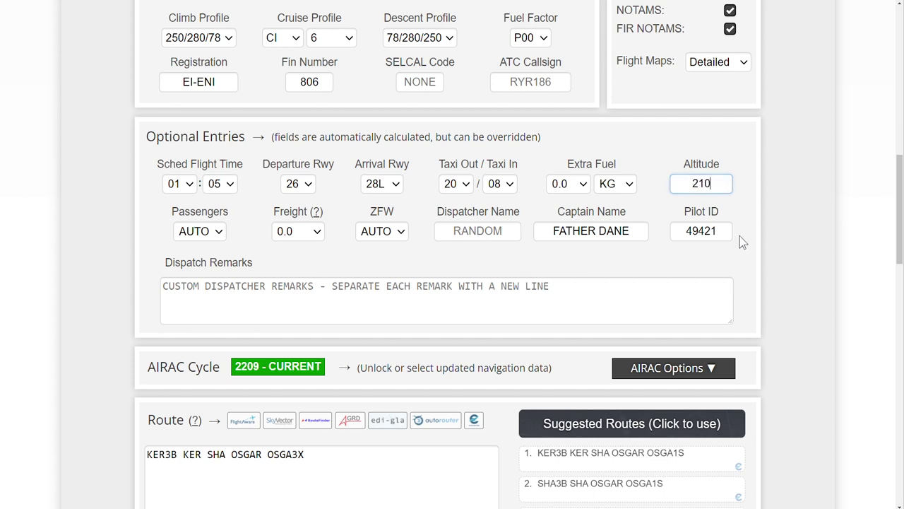
Set the passenger load to FULL and the freight to 1.0.
left_click(218, 237)
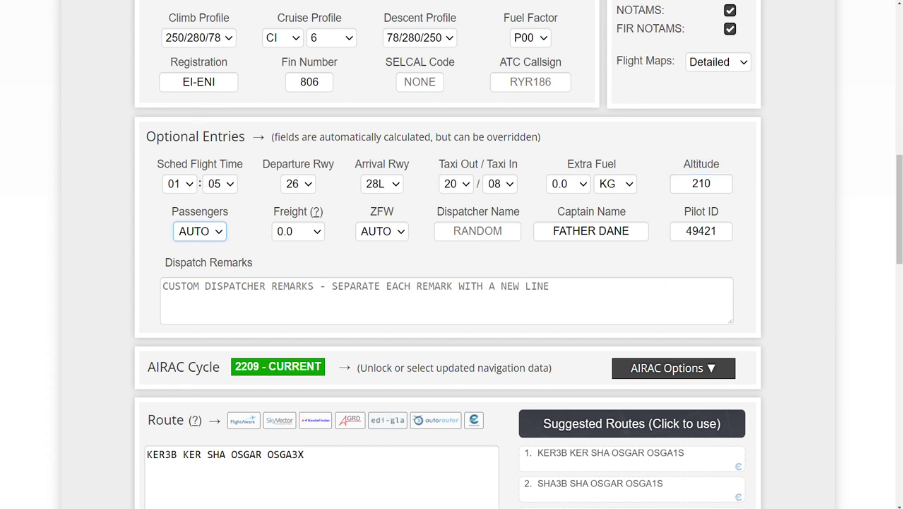
key("Down")
left_click(320, 235)
key("Down")
left_click(307, 260)
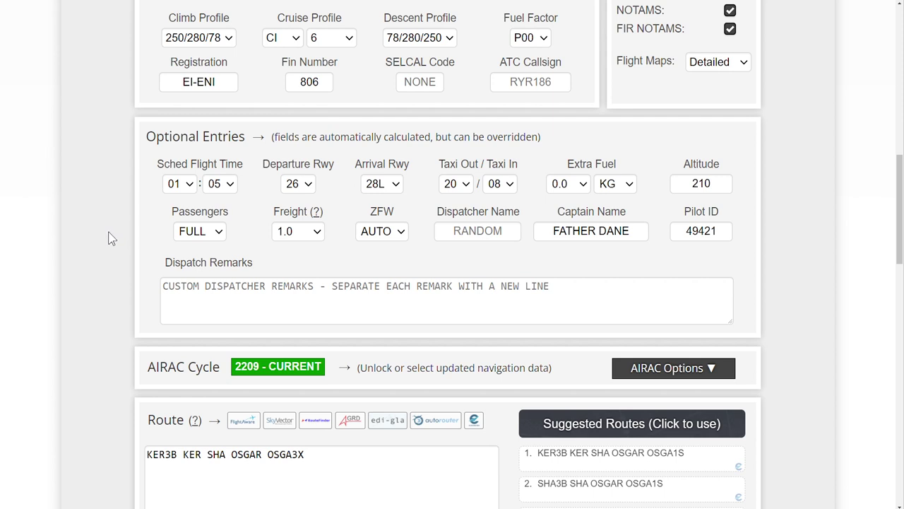
Examine the flight's route string, from the KER3B departure procedure through its waypoints to the OSGA3X arrival.
scroll(109, 238, "down", 1)
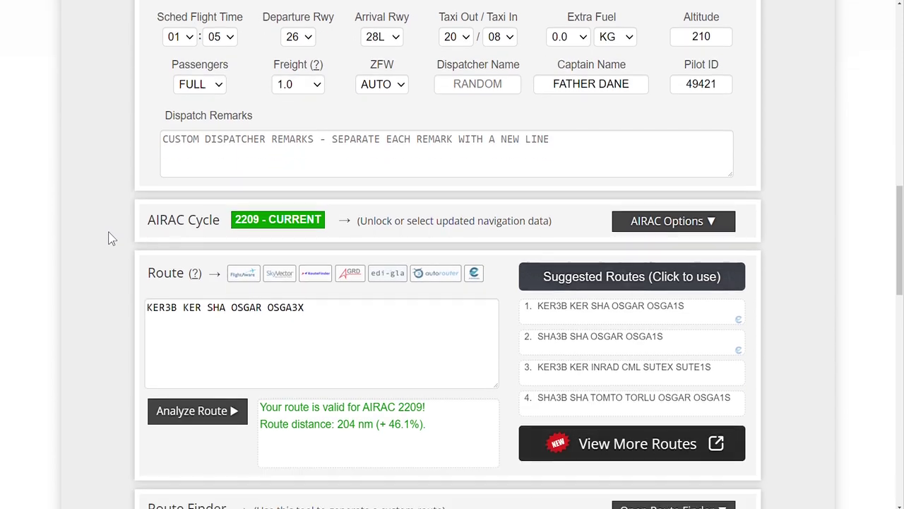
scroll(109, 239, "down", 1)
scroll(109, 238, "down", 1)
left_click(309, 243)
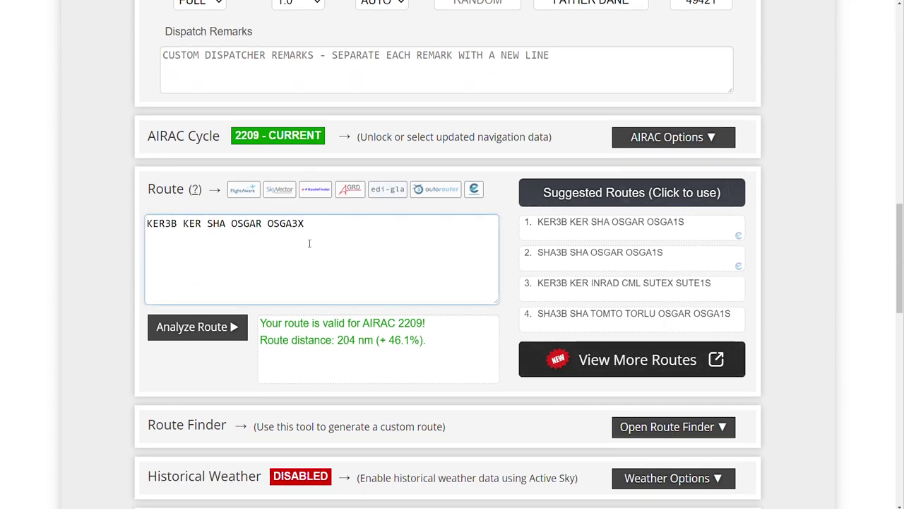
left_click_drag(320, 230, 138, 233)
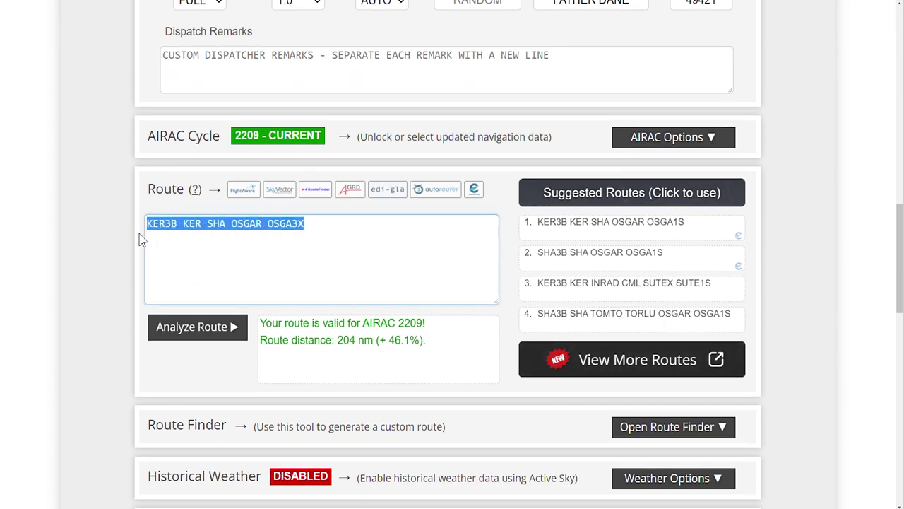
left_click(257, 252)
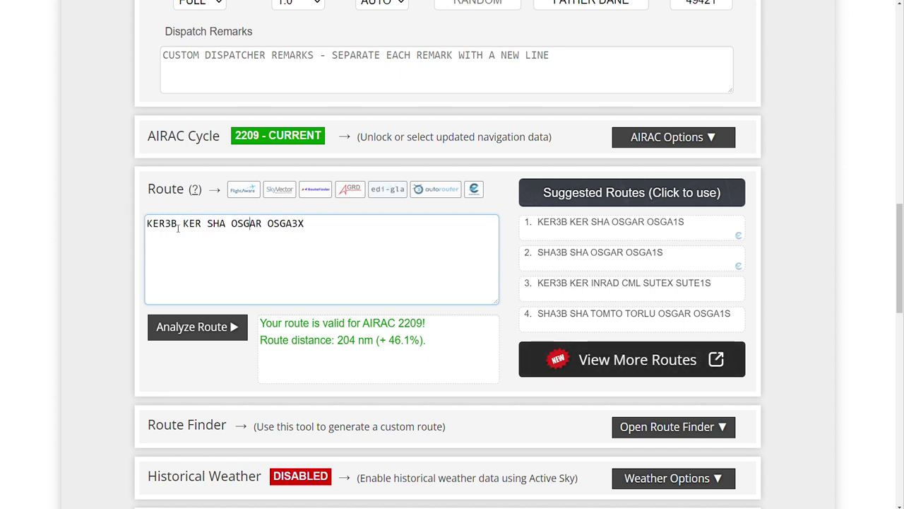
left_click_drag(180, 226, 145, 230)
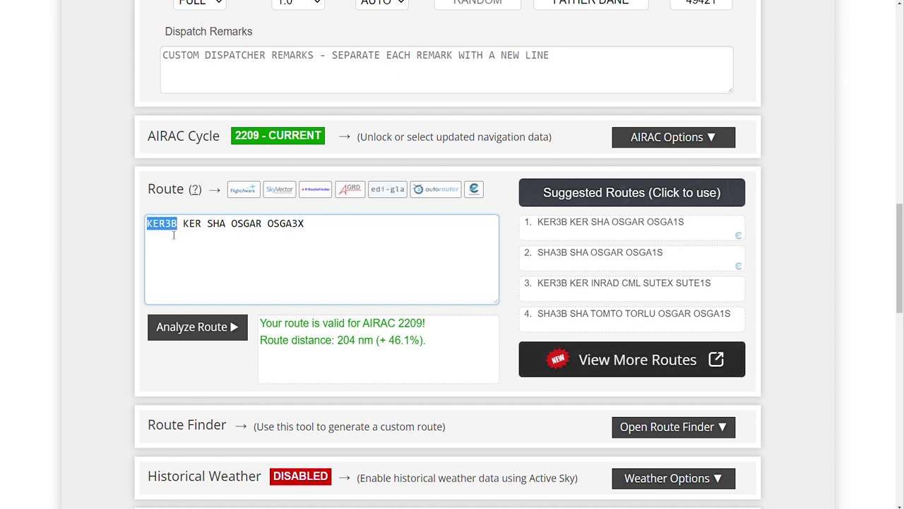
left_click(196, 226)
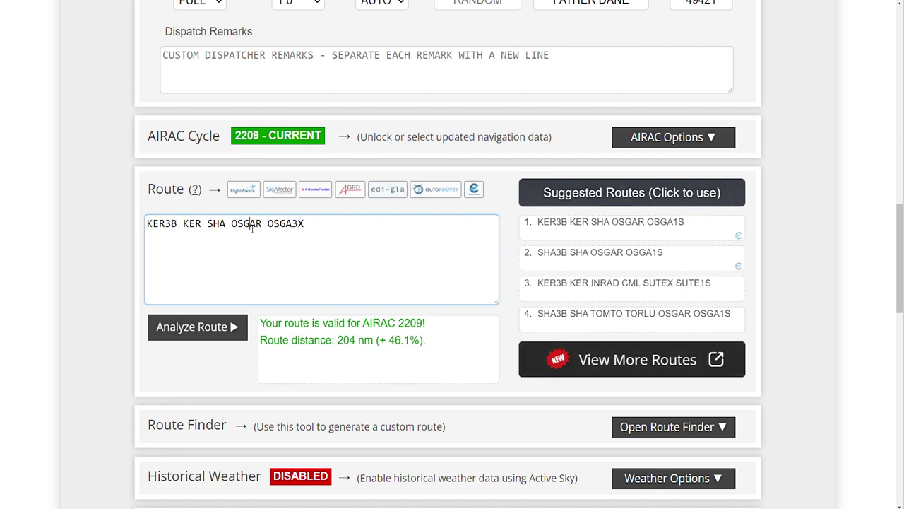
double_click(296, 229)
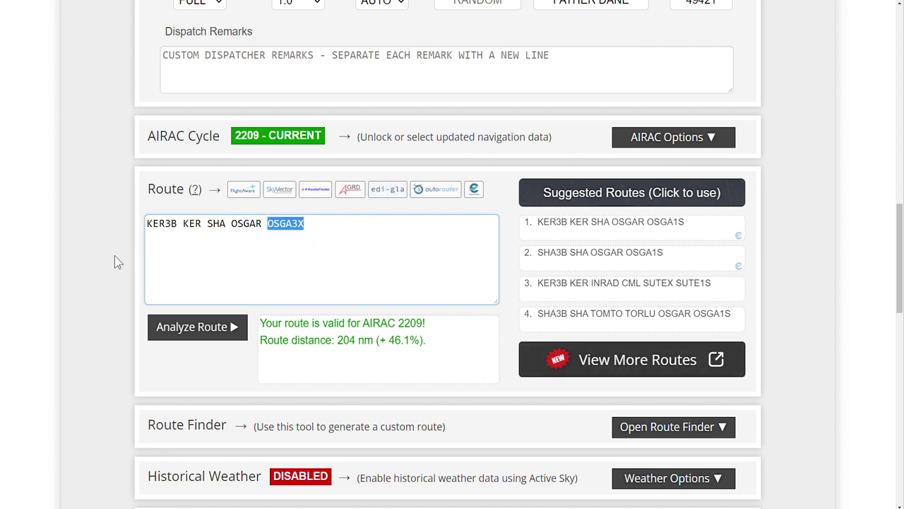
Examine the plotted route on the map from EIKY through to the approach into EIDW.
scroll(120, 240, "down", 7)
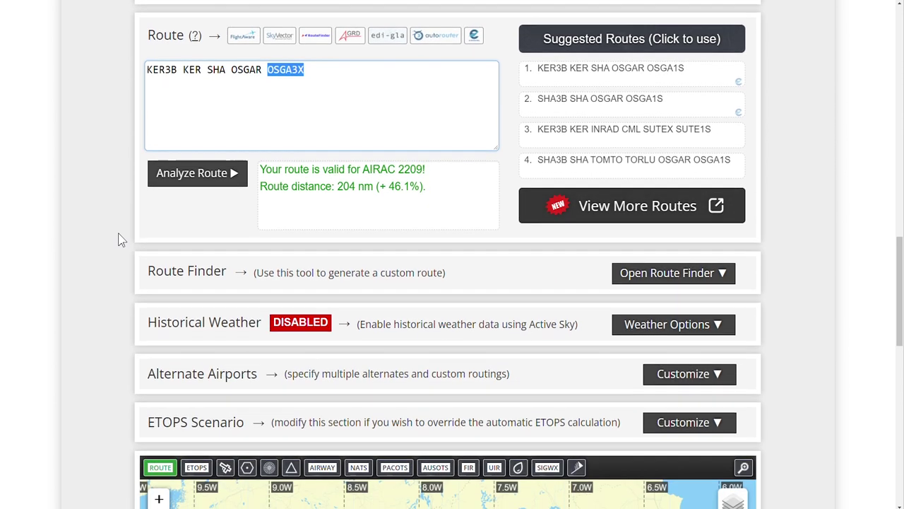
scroll(120, 240, "down", 2)
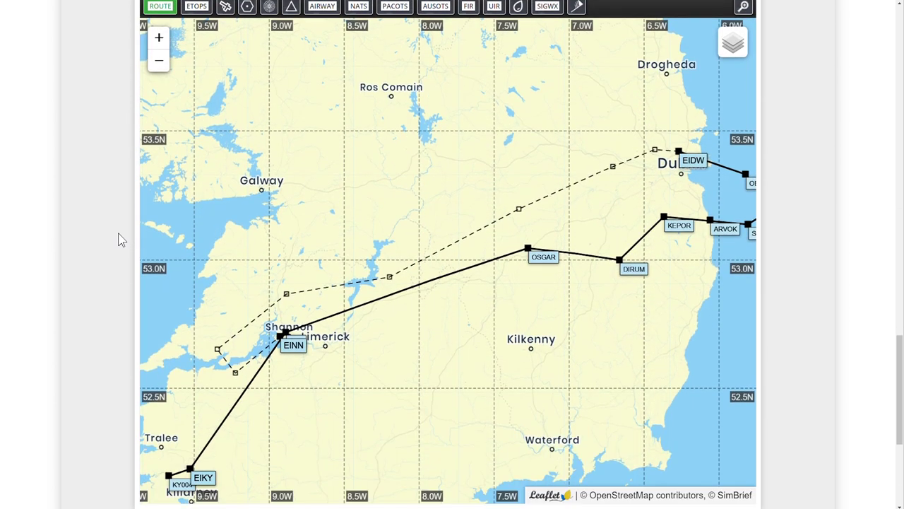
scroll(120, 241, "down", 1)
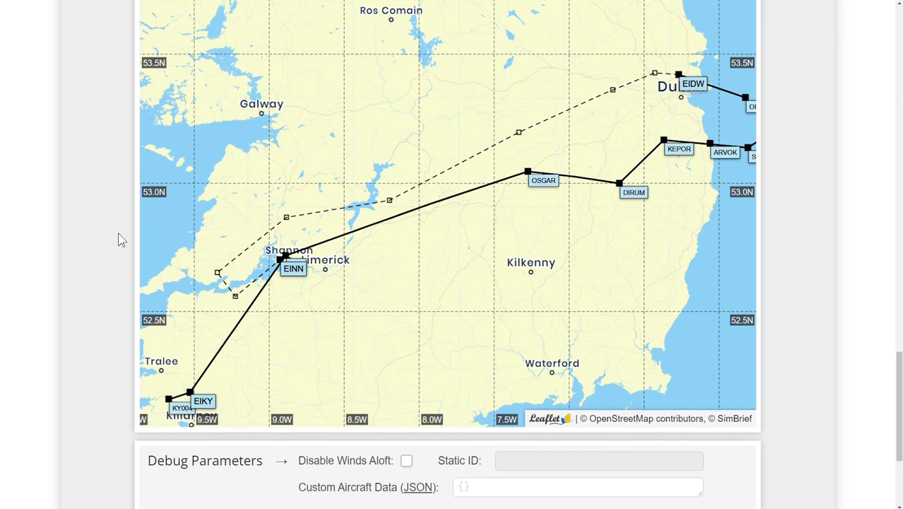
scroll(440, 233, "down", 1)
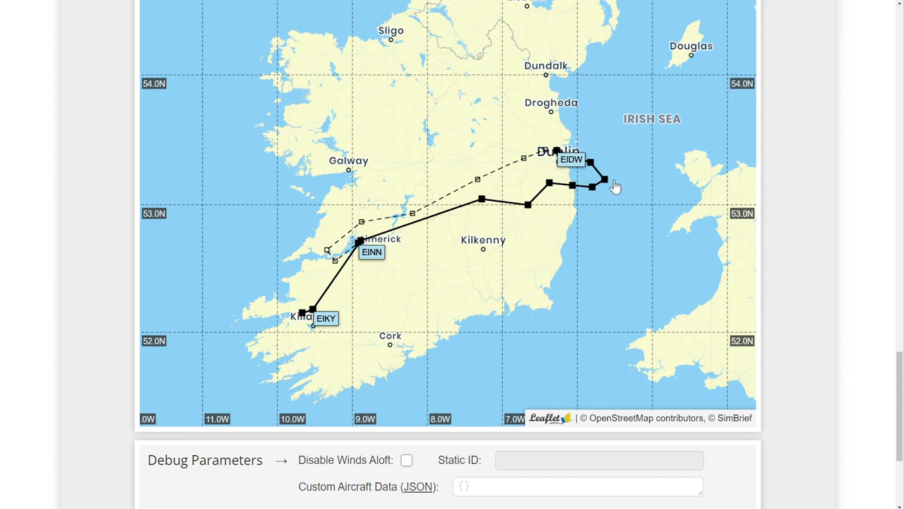
scroll(554, 186, "up", 1)
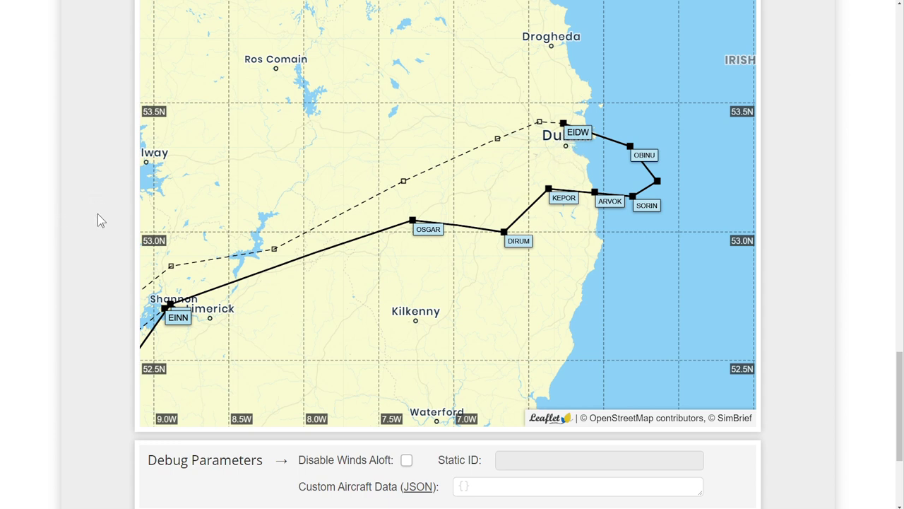
Save the flight options for RYR 186 from the dispatch options.
scroll(102, 226, "up", 4)
scroll(103, 230, "up", 10)
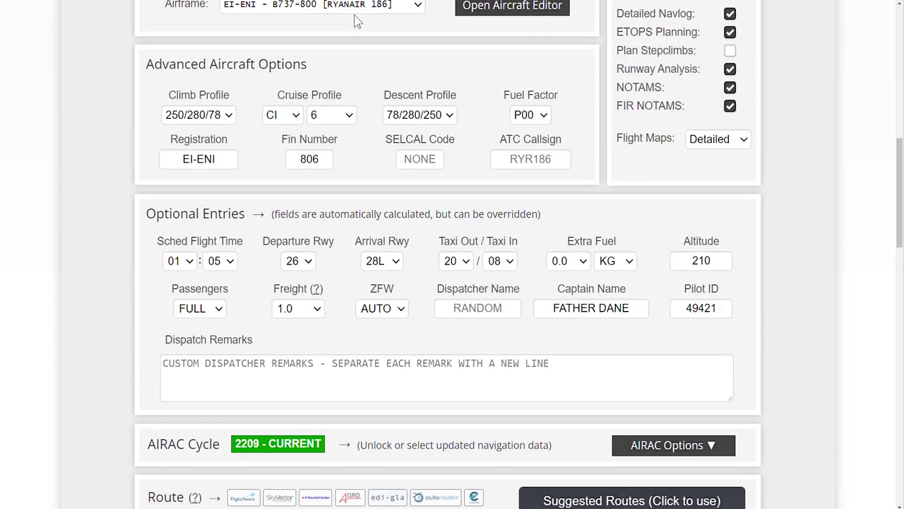
scroll(381, 105, "up", 1)
scroll(384, 109, "up", 3)
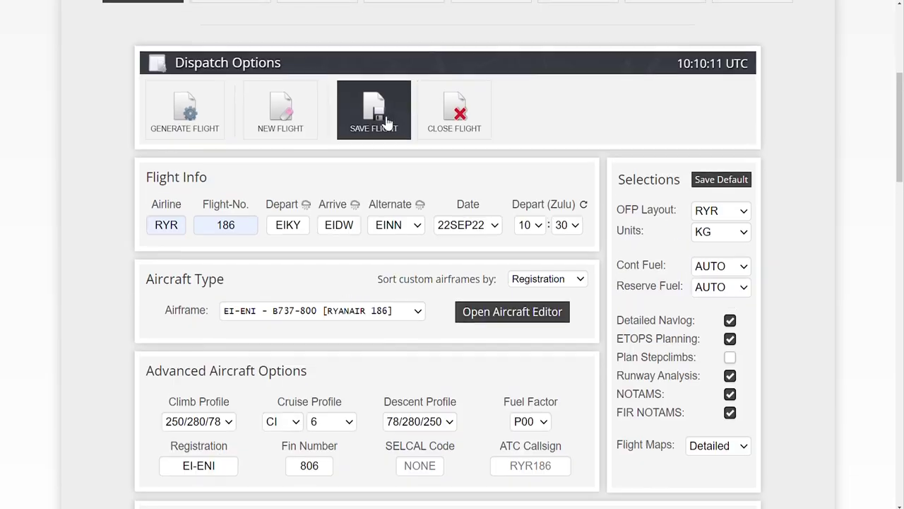
left_click(381, 111)
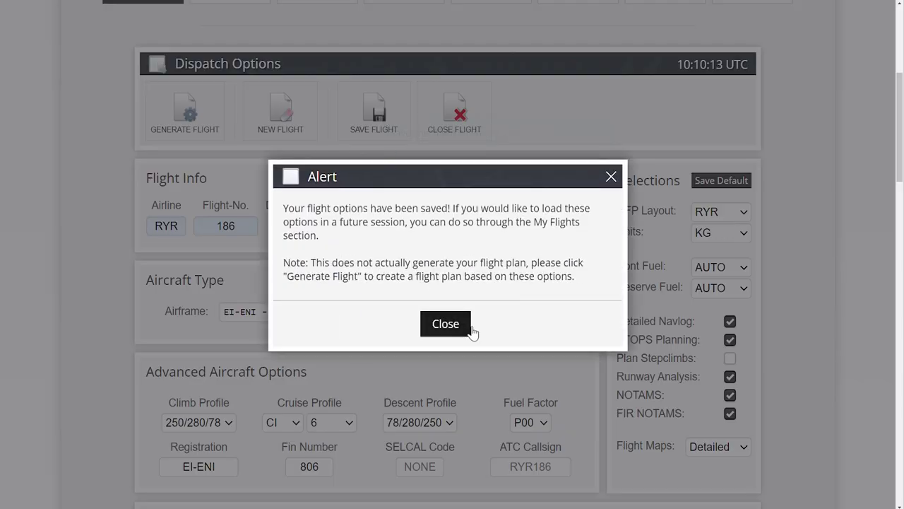
Generate the flight plan for RYR 186 from the saved flight options.
left_click(466, 324)
left_click(174, 106)
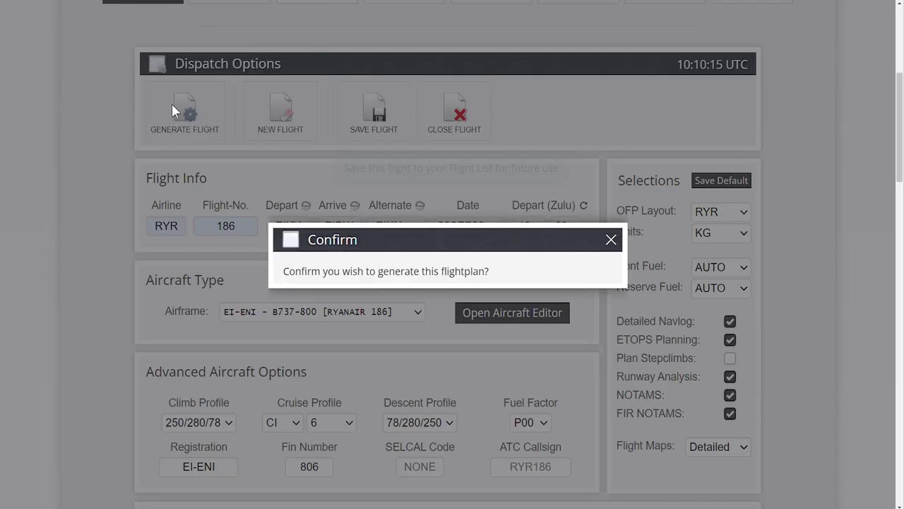
left_click(429, 313)
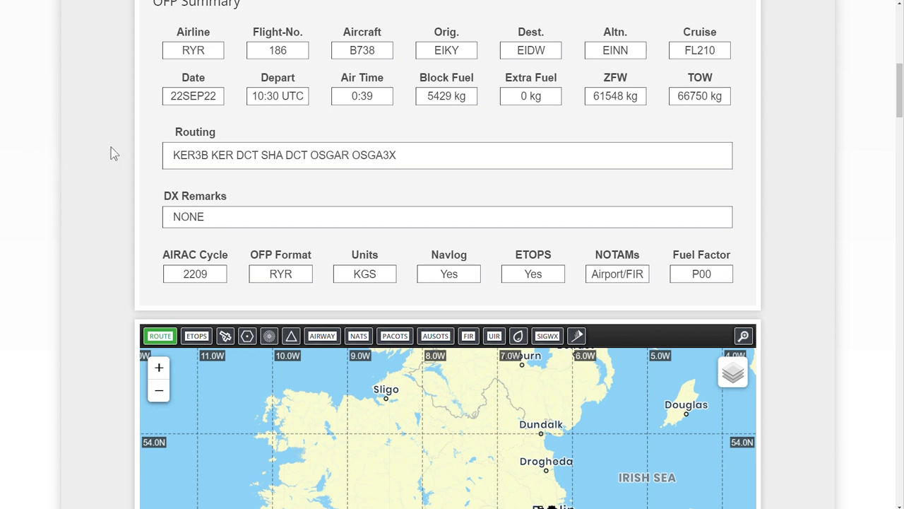
Review the generated route map and the ATC flight plan's callsign, cruise level, route string and alternate airport.
scroll(110, 153, "down", 3)
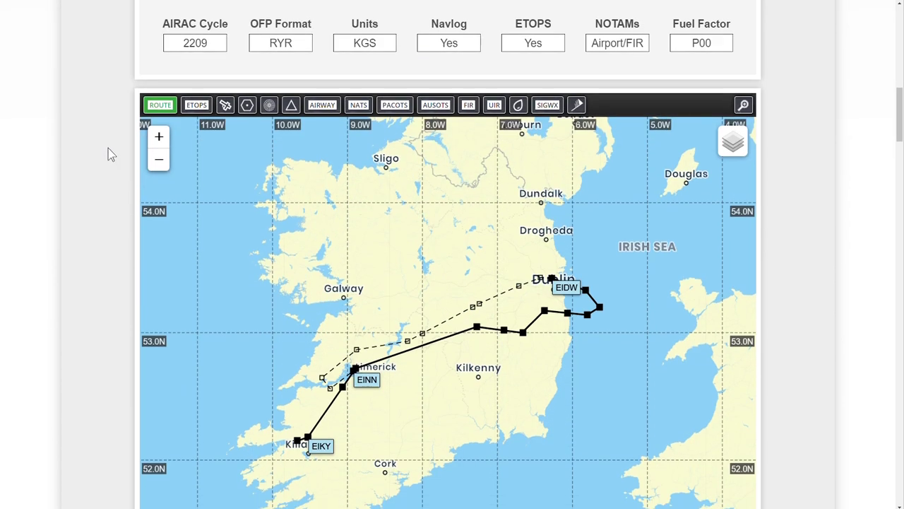
scroll(110, 154, "down", 10)
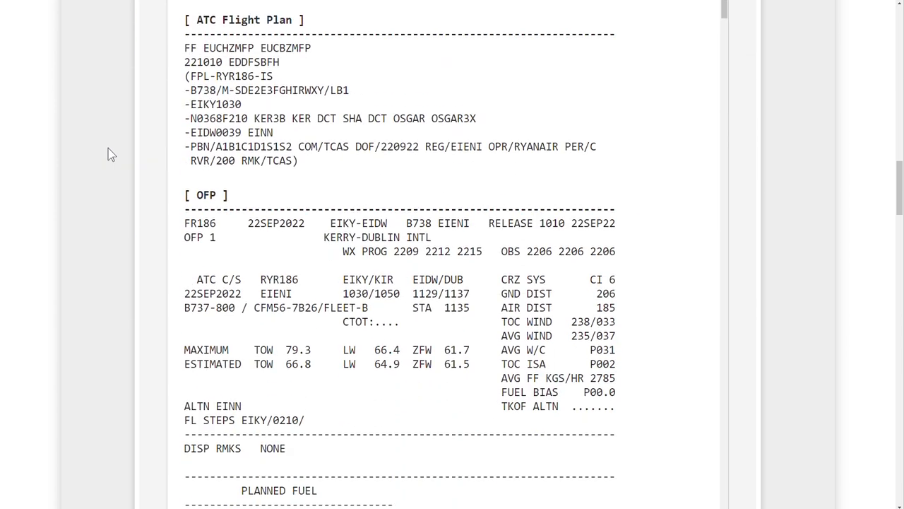
double_click(241, 77)
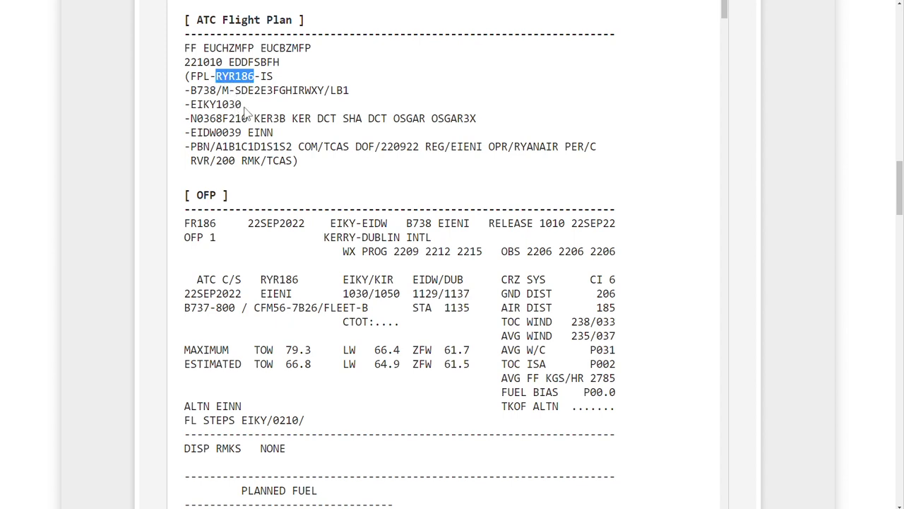
left_click_drag(248, 121, 223, 119)
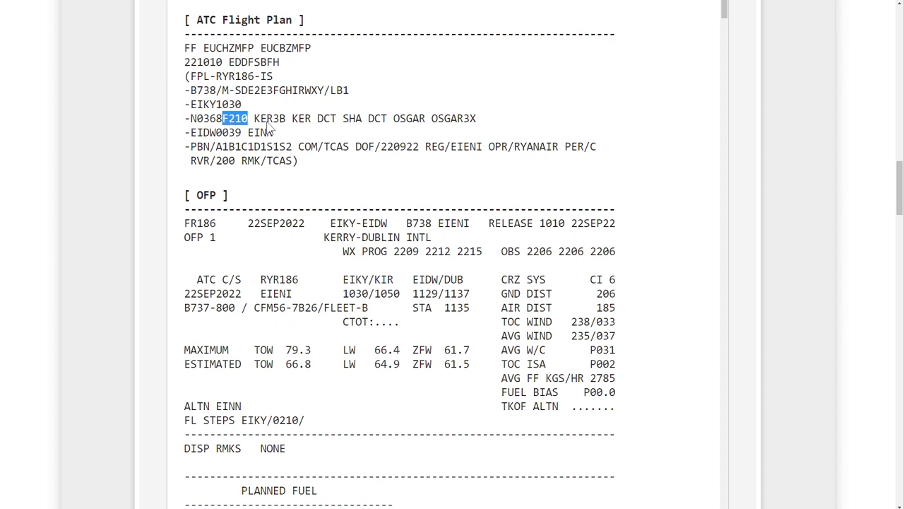
left_click_drag(485, 120, 256, 121)
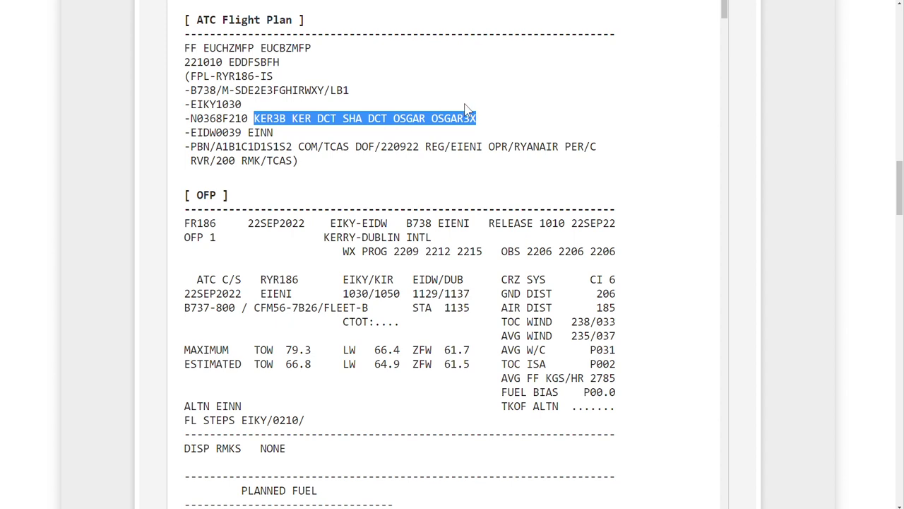
double_click(266, 134)
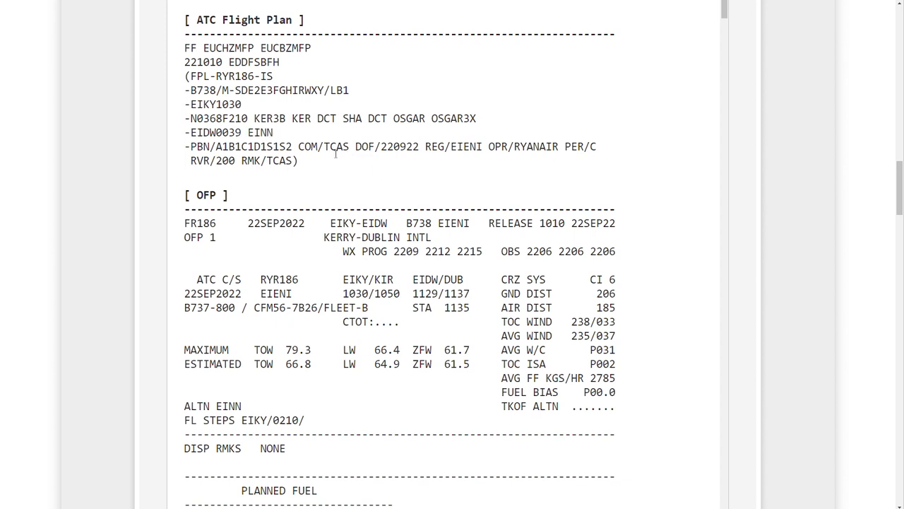
Check the cost index and average wind in the header of the operational flight plan.
scroll(334, 155, "down", 2)
left_click_drag(609, 130, 591, 130)
left_click(616, 185)
left_click_drag(616, 185, 500, 185)
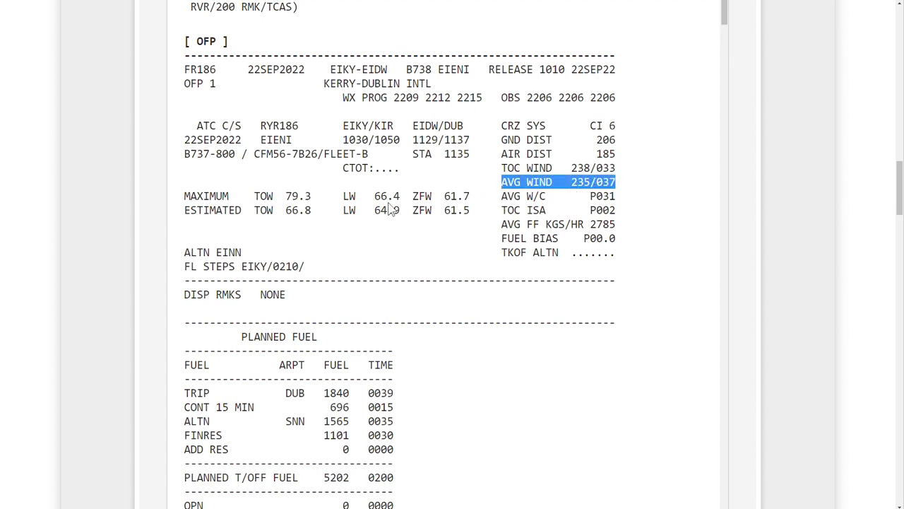
Check the planned block fuel, then the FMC reserves and trip-plus-taxi fuel figures.
scroll(408, 204, "down", 6)
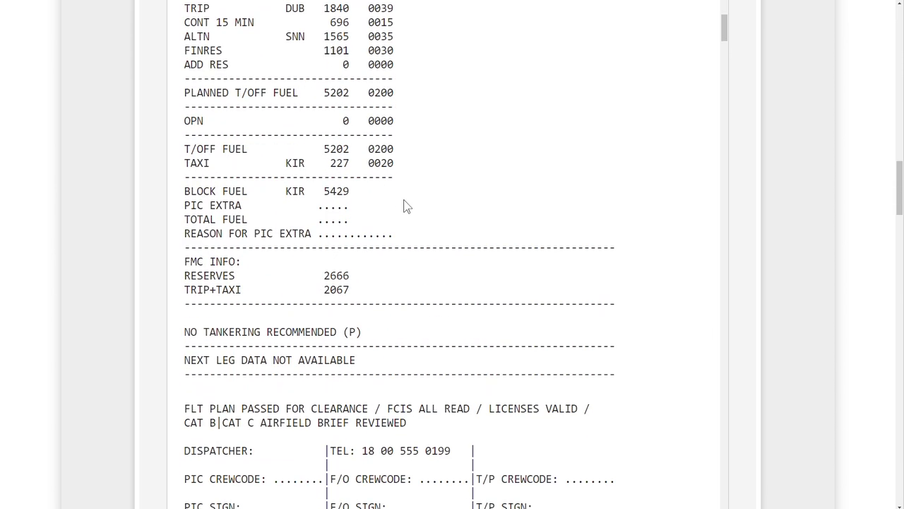
double_click(343, 119)
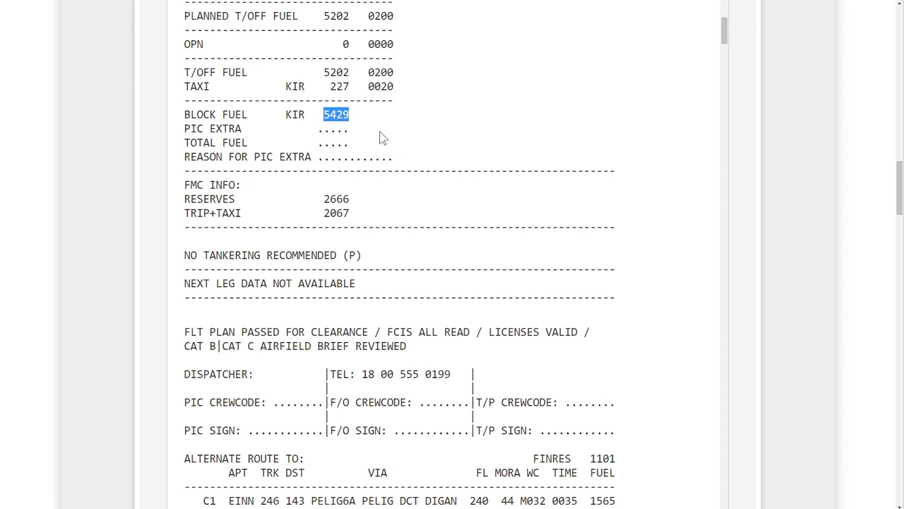
scroll(367, 138, "down", 1)
double_click(332, 124)
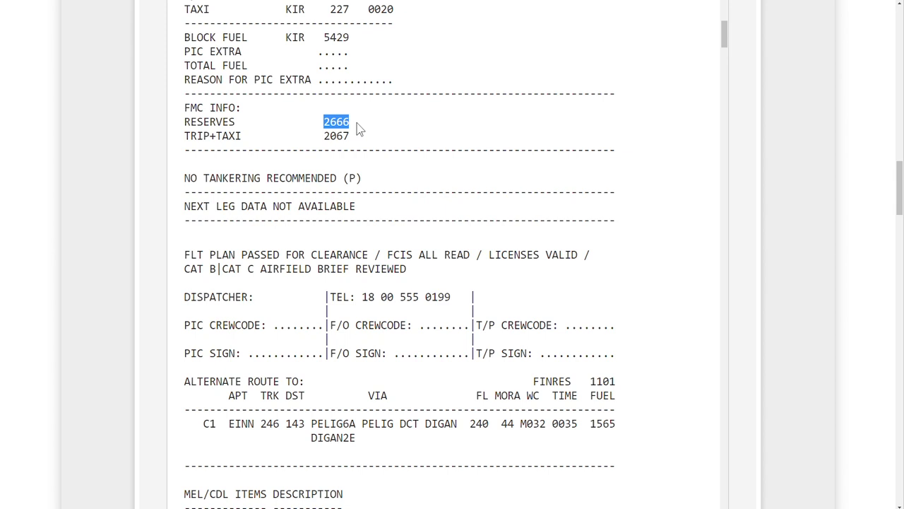
left_click(357, 128)
double_click(335, 136)
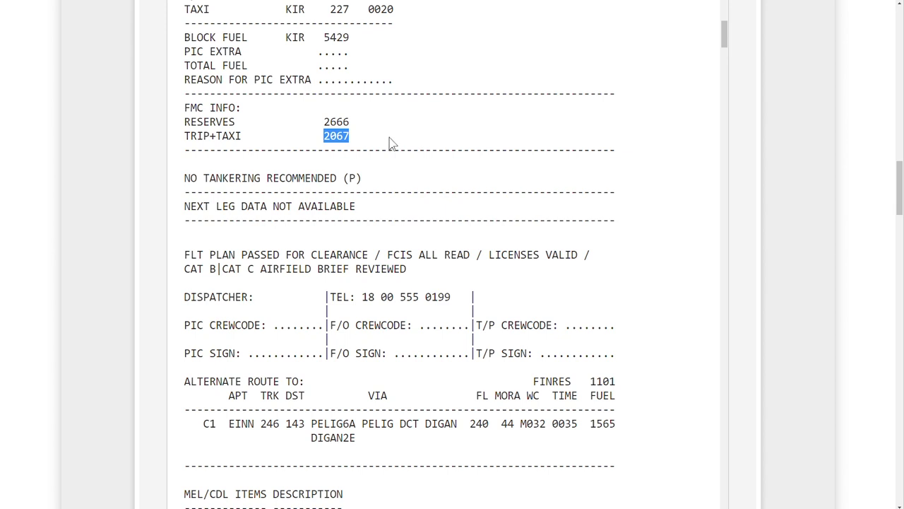
Read the routing line from EIKY to EIDW with its runways, and continue to the wind information.
scroll(394, 136, "down", 1)
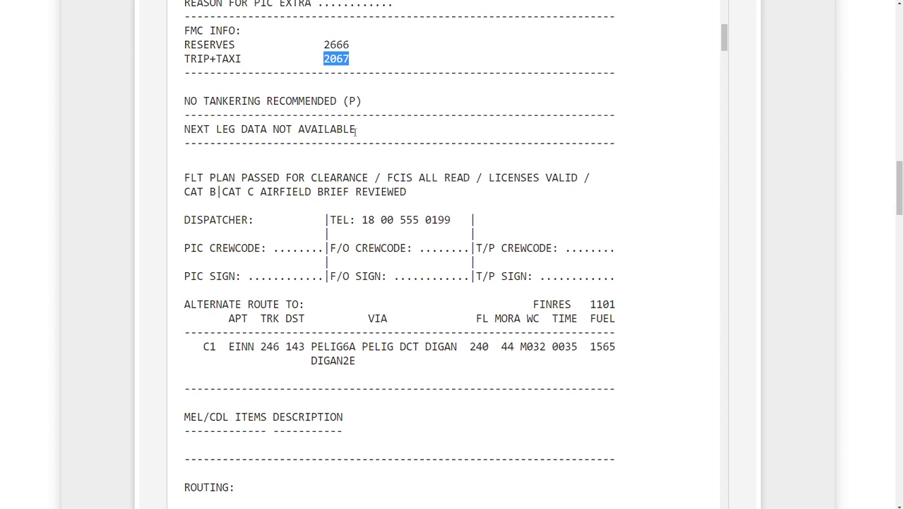
scroll(355, 131, "down", 6)
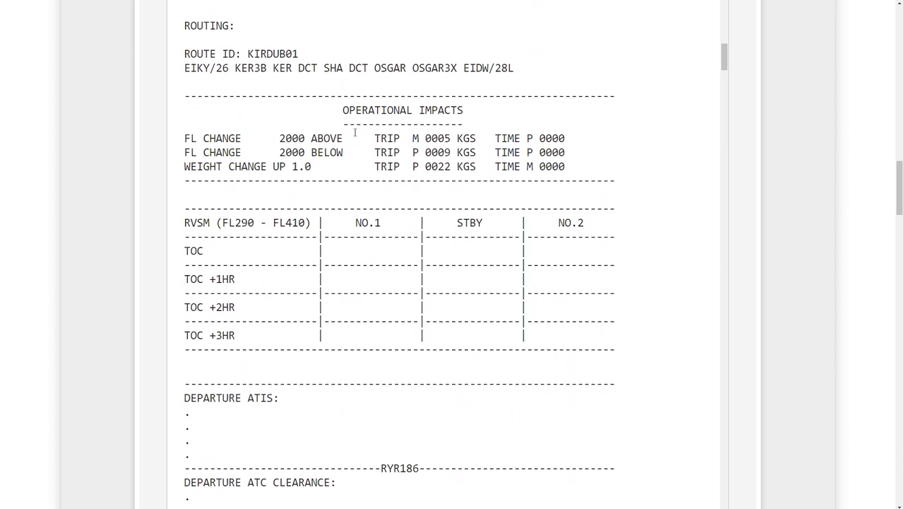
left_click_drag(515, 71, 171, 63)
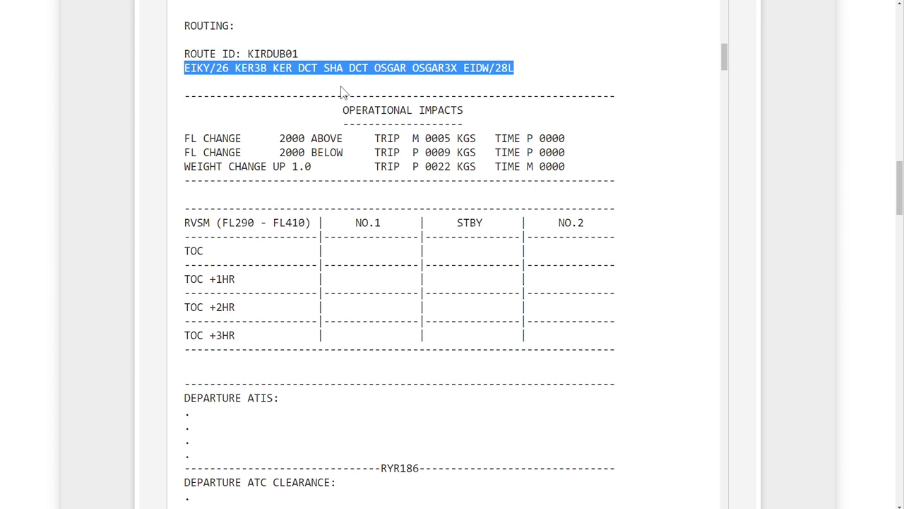
scroll(337, 94, "down", 10)
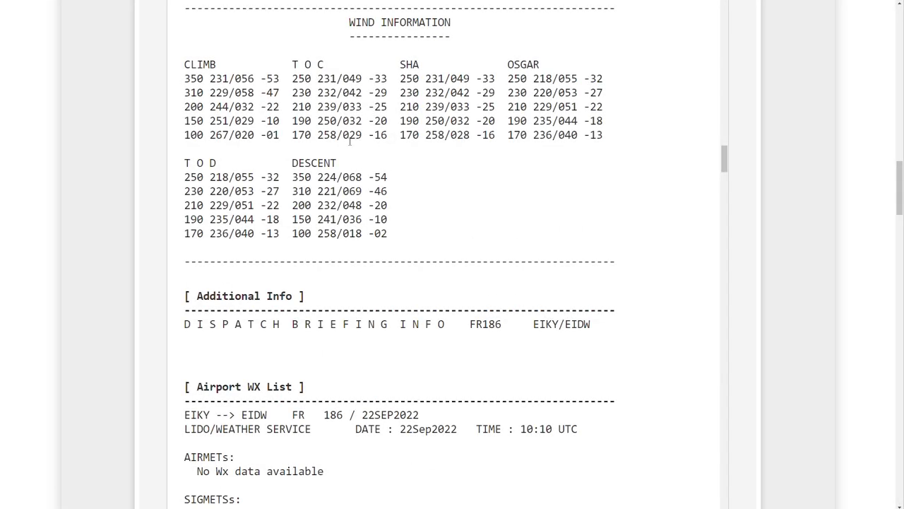